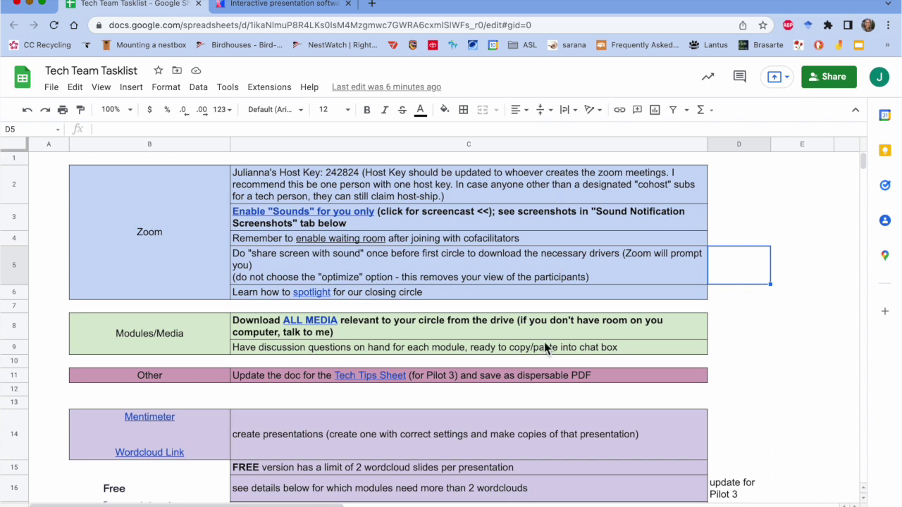
Open the Mentimeter login page and the menti.com code-entry page from the links in cell B14 of the tasklist.
click(749, 375)
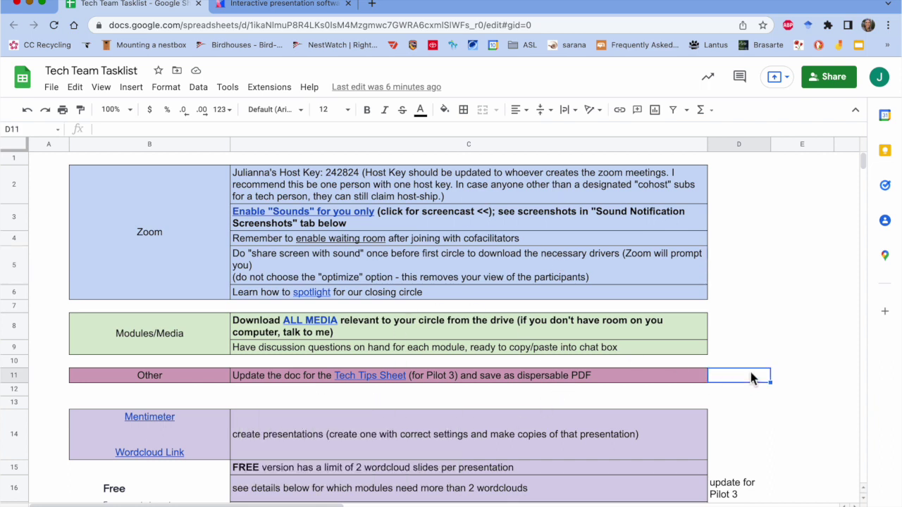
click(162, 421)
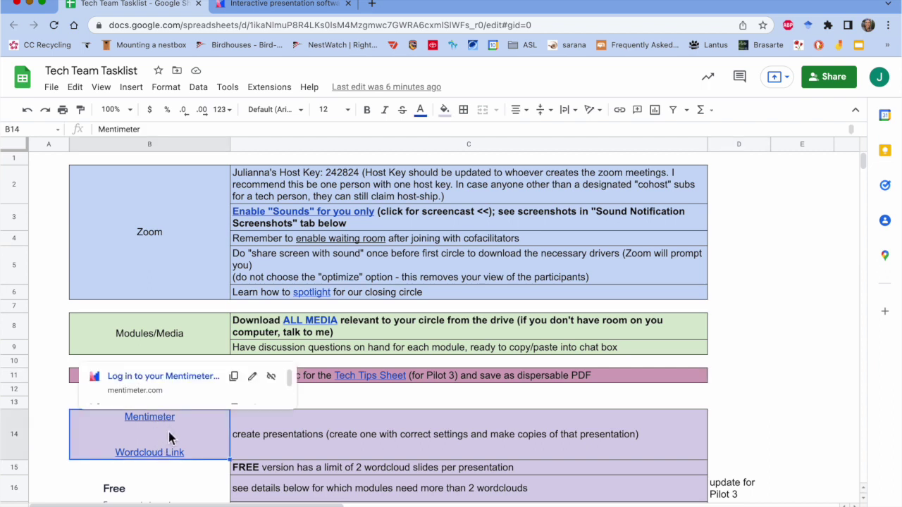
click(186, 378)
click(179, 7)
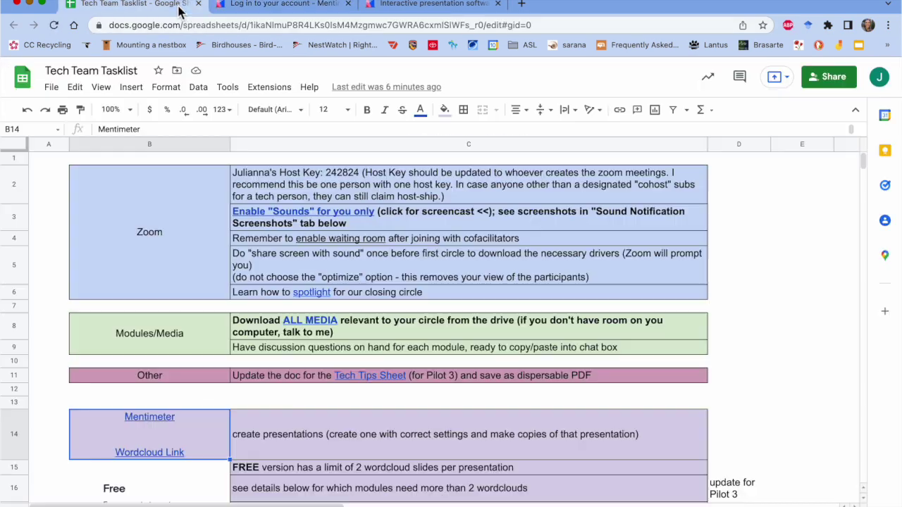
mouse_move(189, 459)
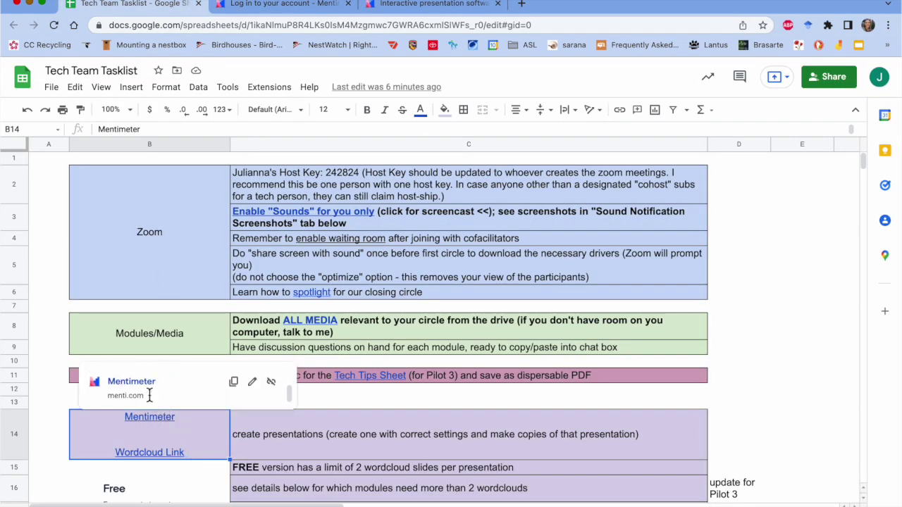
click(146, 385)
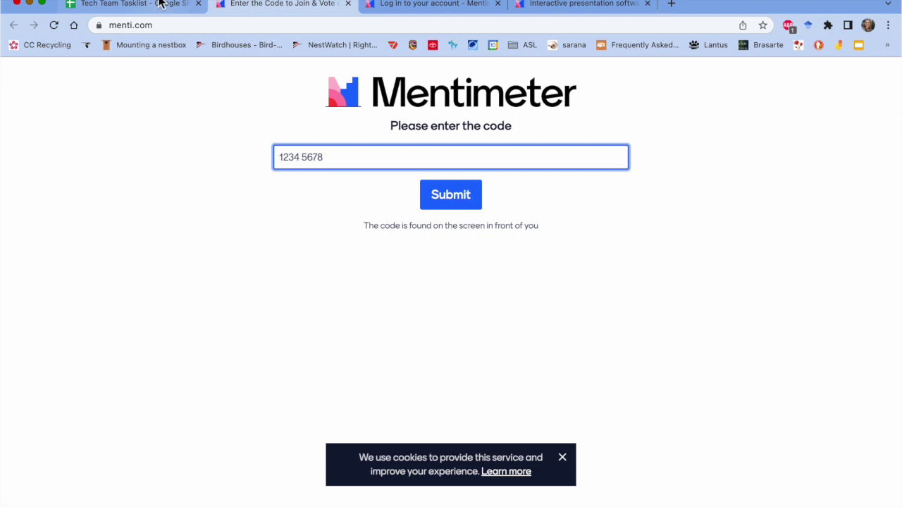
Reopen both Mentimeter links from the tasklist's cell B14 and close the duplicate pages.
click(161, 4)
mouse_move(181, 447)
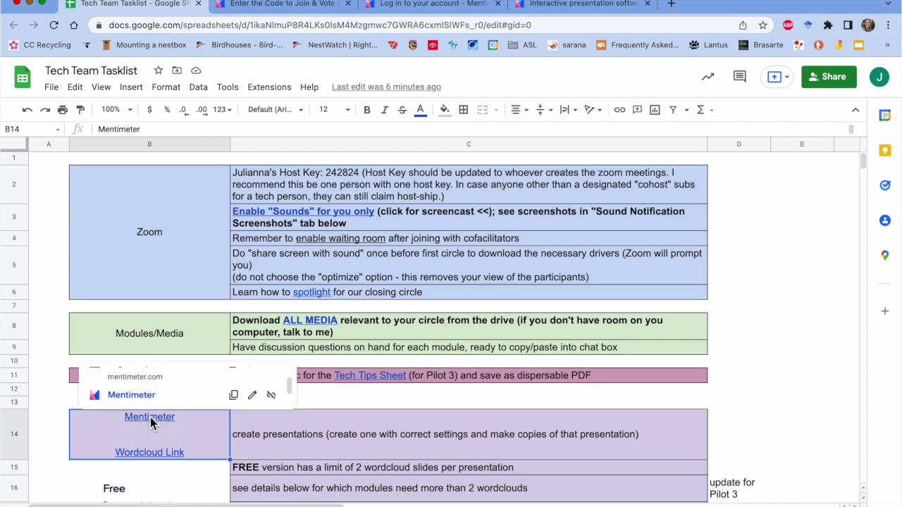
click(146, 374)
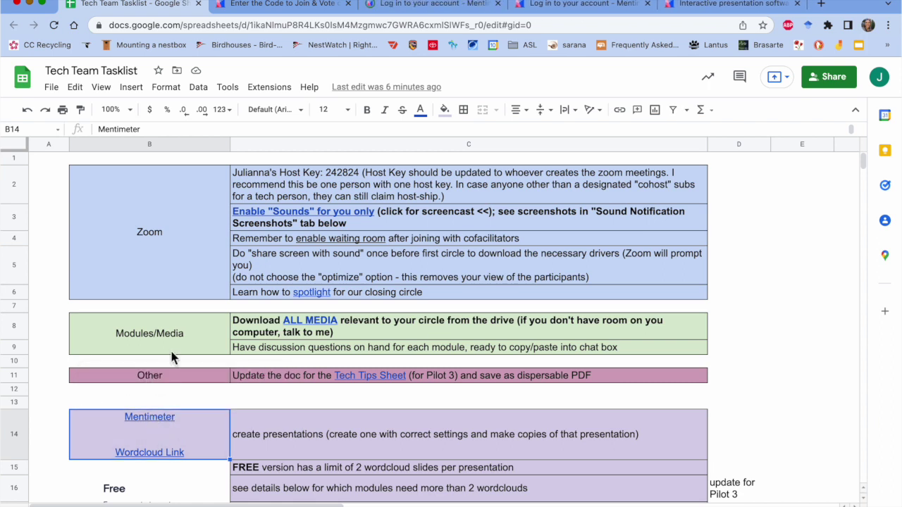
mouse_move(177, 427)
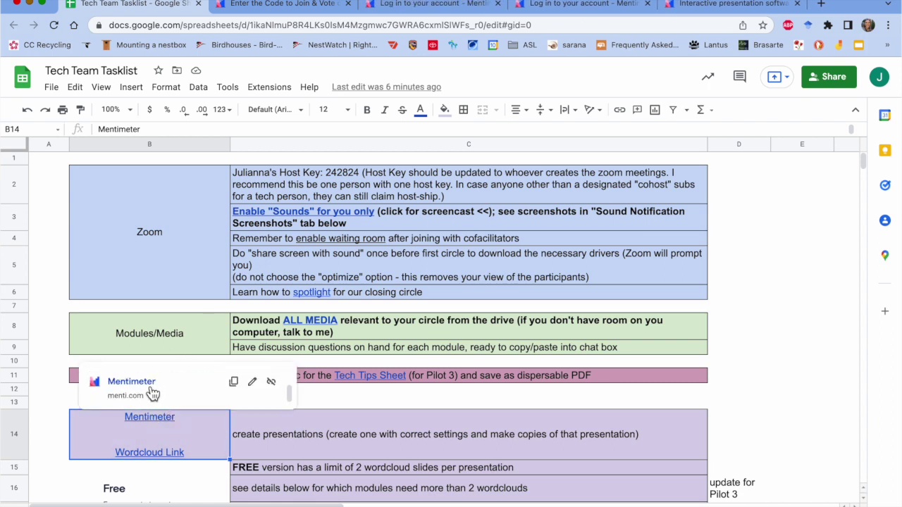
click(153, 393)
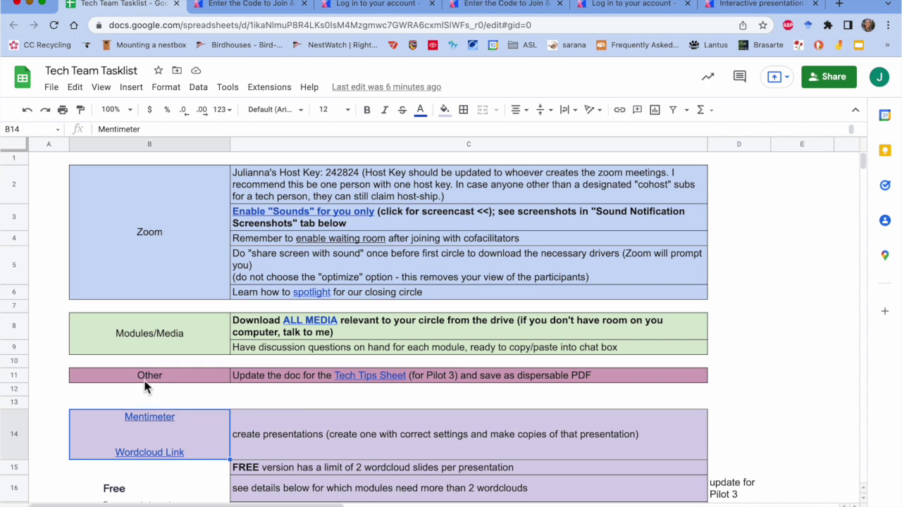
click(304, 4)
click(304, 4)
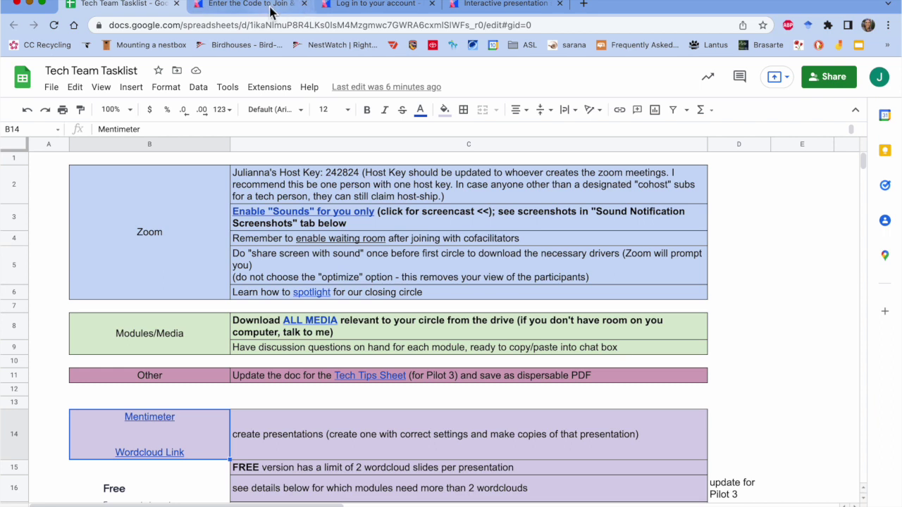
Close the leftover Interactive presentation software page, and log in to Mentimeter with Google, dismissing the welcome message.
click(559, 5)
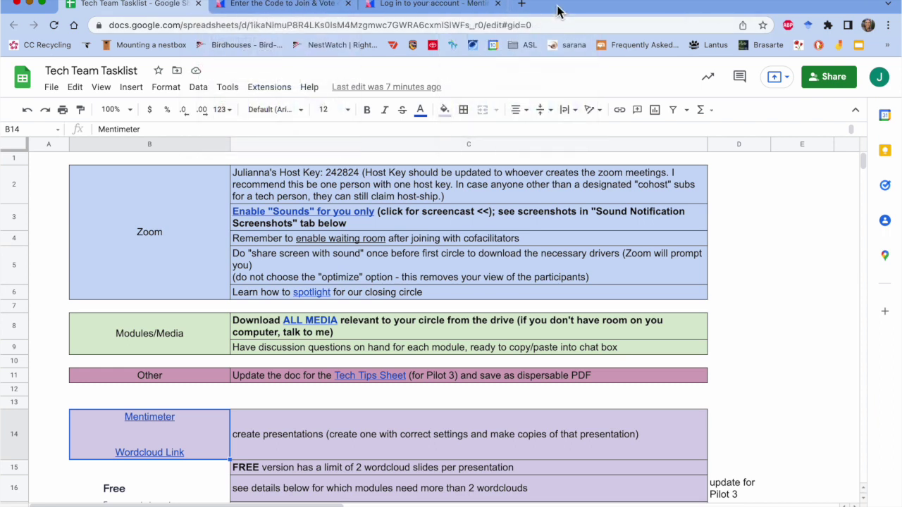
click(444, 8)
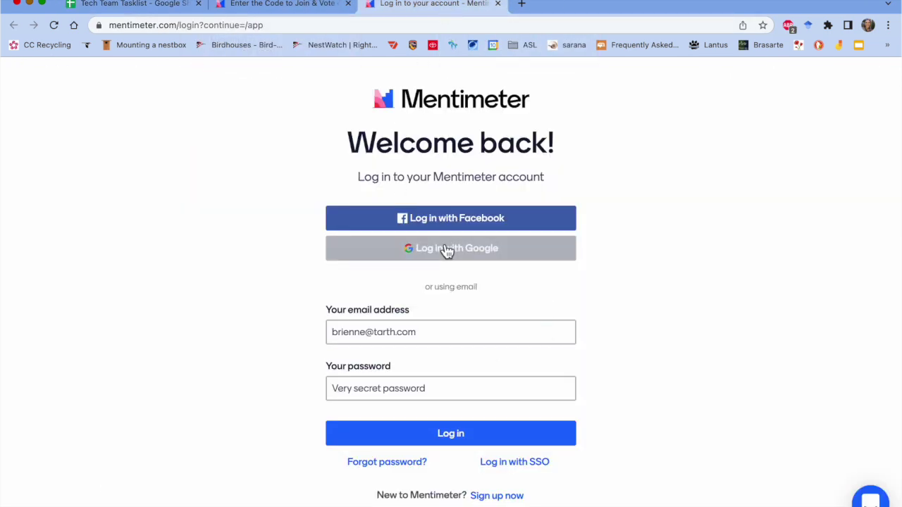
click(476, 255)
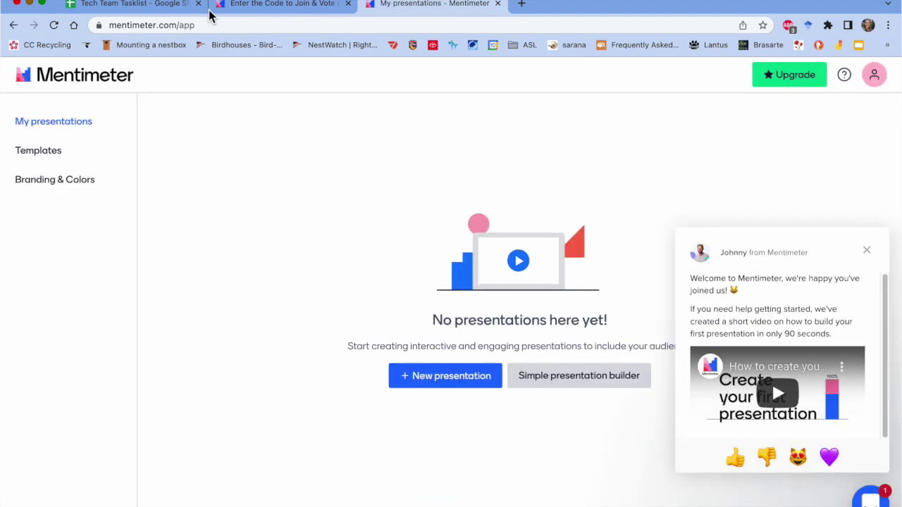
click(868, 251)
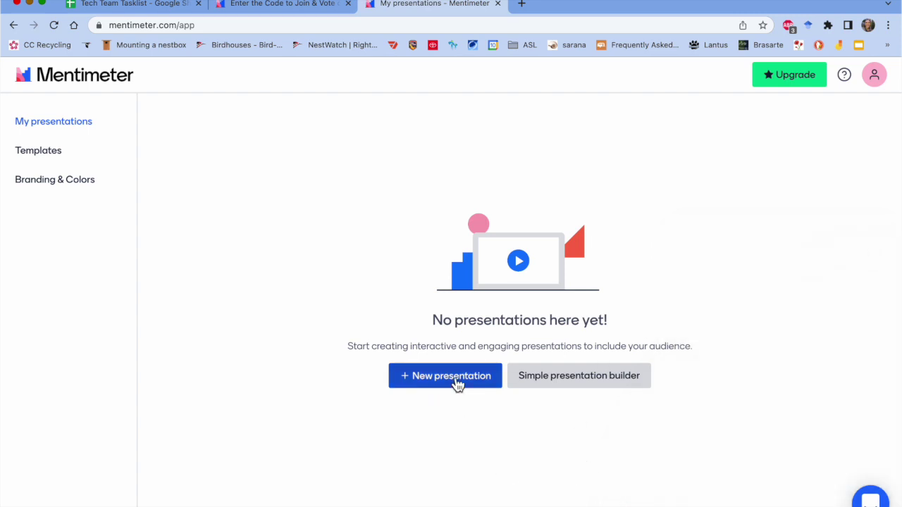
Check the wordcloud slide setup instructions in the Tech Team Tasklist, and create a new presentation in Mentimeter.
click(145, 7)
scroll(301, 377, down, 4)
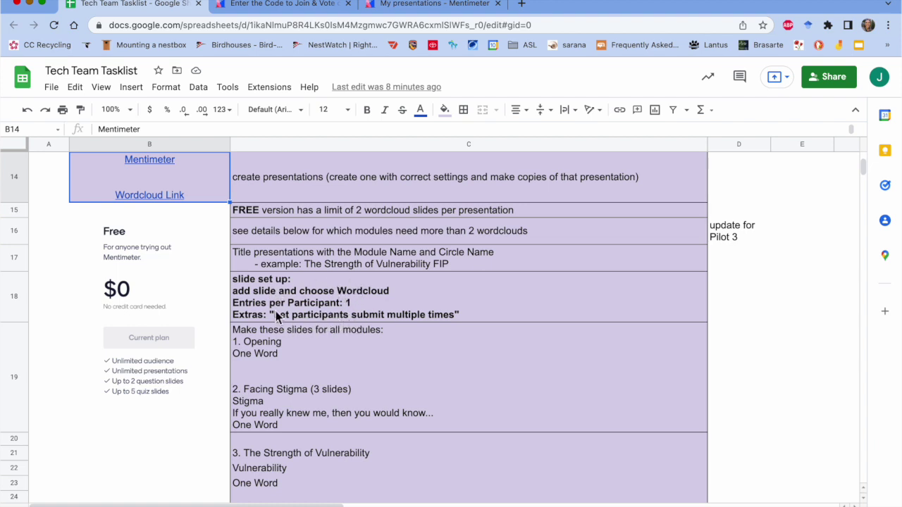
click(281, 6)
click(377, 4)
click(429, 380)
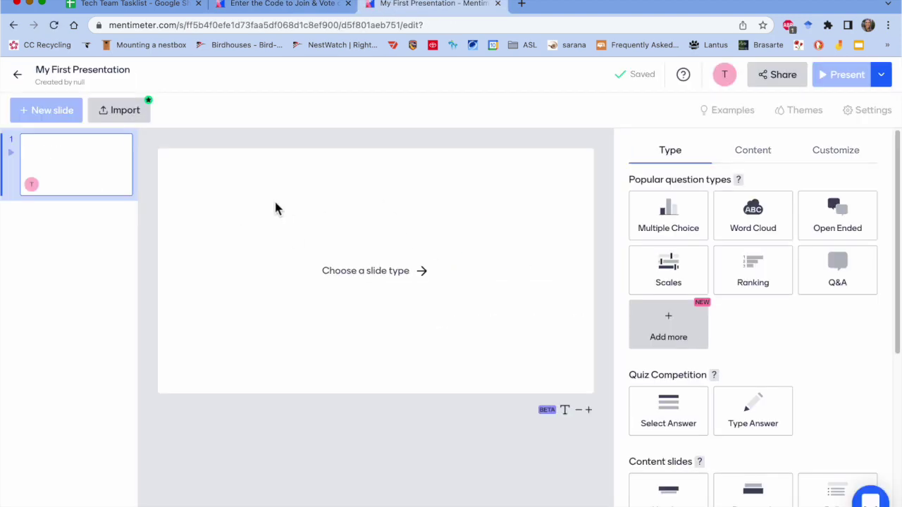
Rename the new presentation as Stigma.
click(56, 70)
double_click(109, 76)
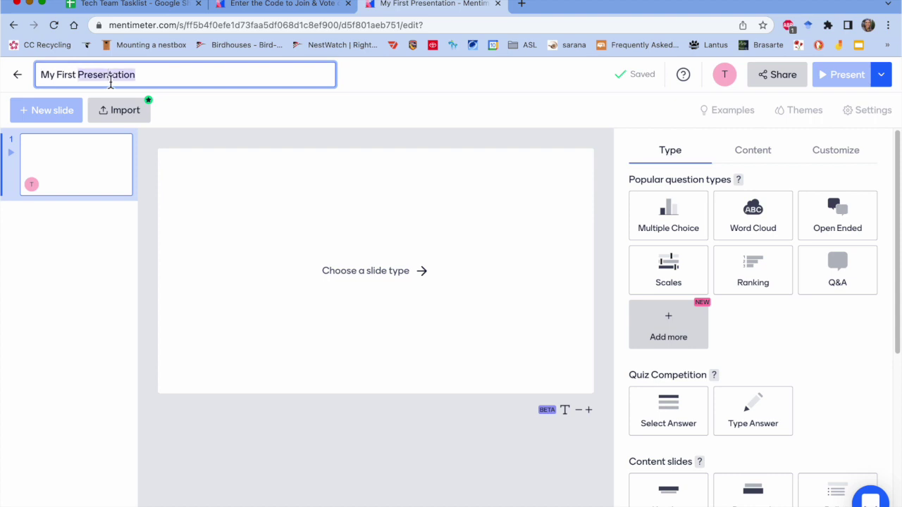
triple_click(109, 78)
text(Stig)
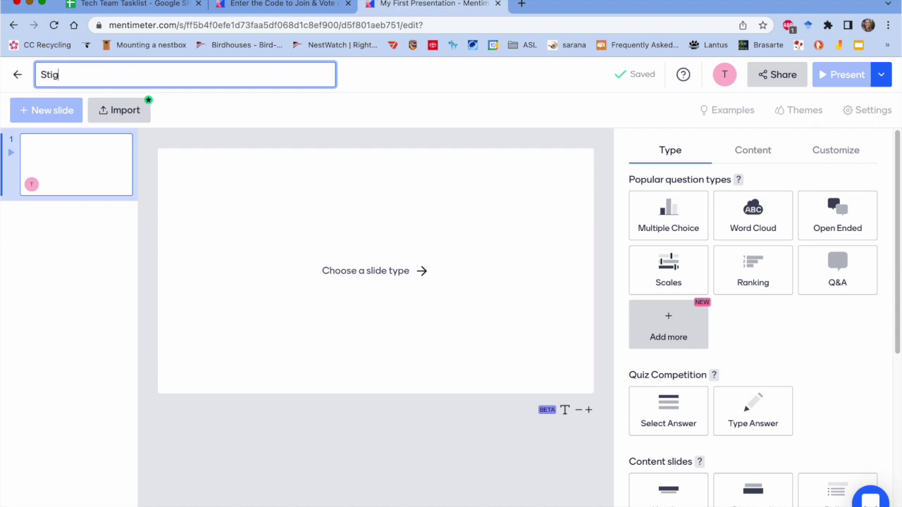
text(ma)
key(Return)
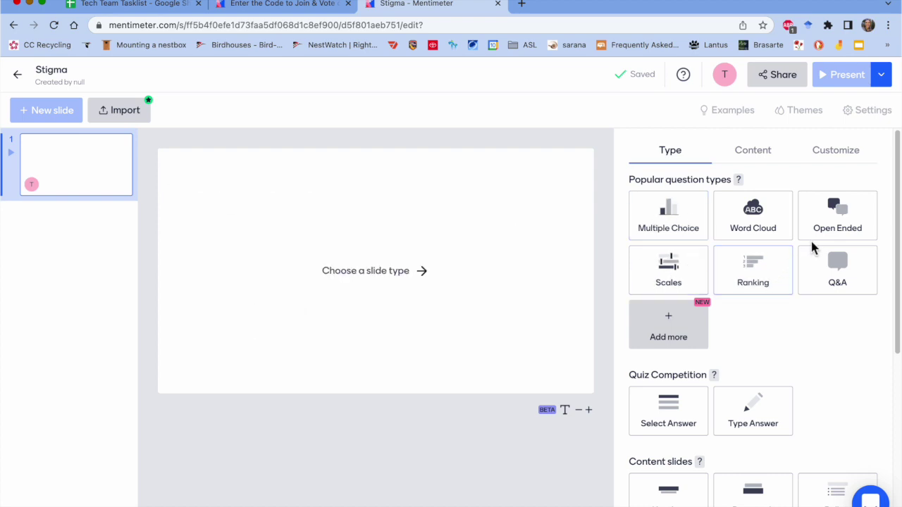
Make the first slide a Word Cloud with the question Check-In.
click(765, 224)
click(708, 226)
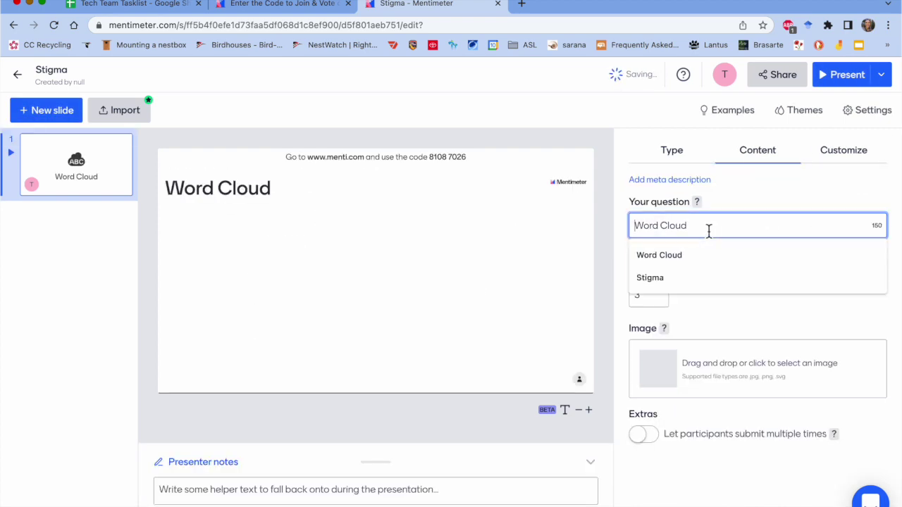
text(Check-In)
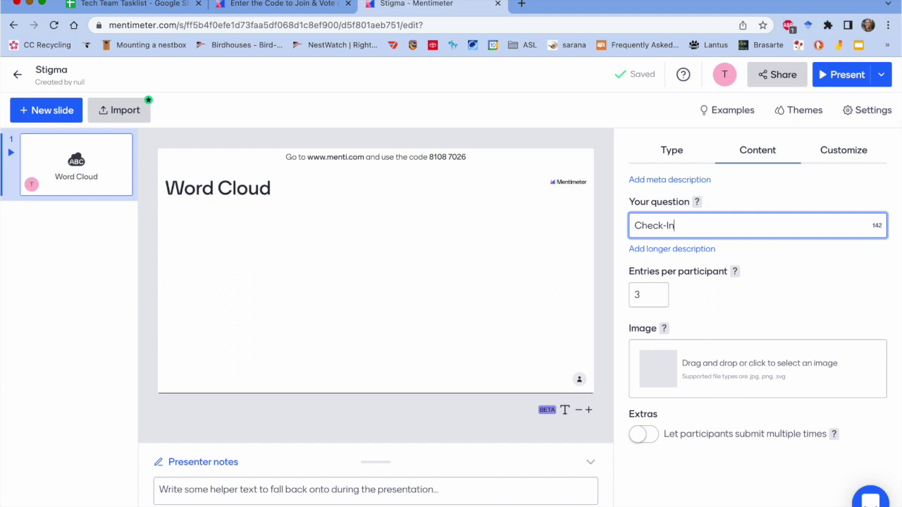
click(669, 279)
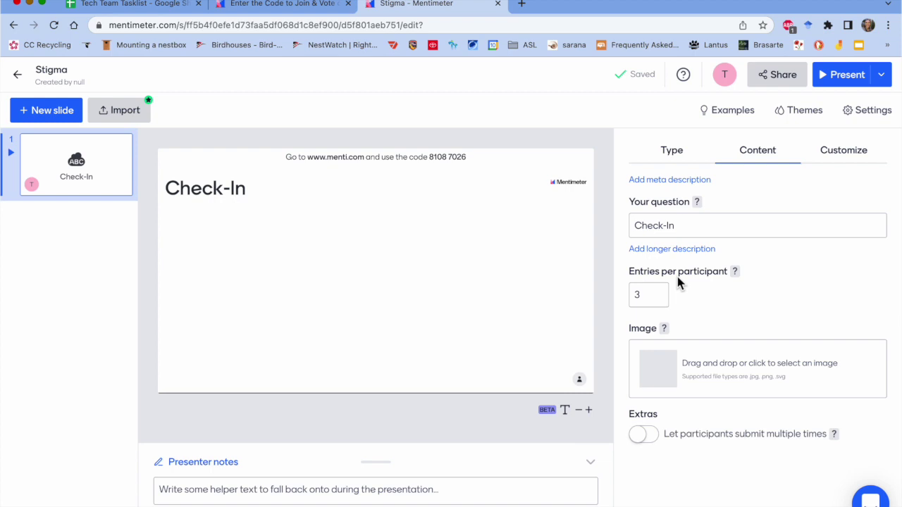
Set the Check-In slide to 1 entry per participant and let participants submit multiple times.
click(659, 298)
click(659, 299)
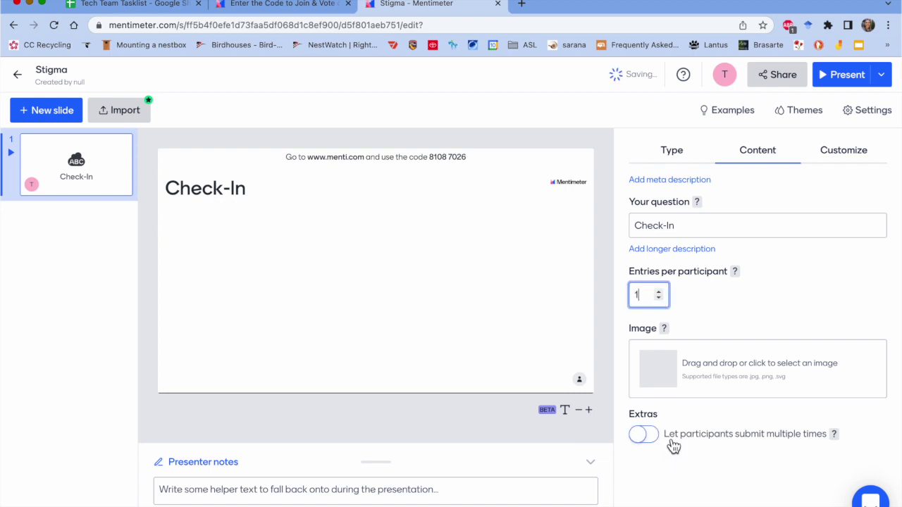
click(773, 441)
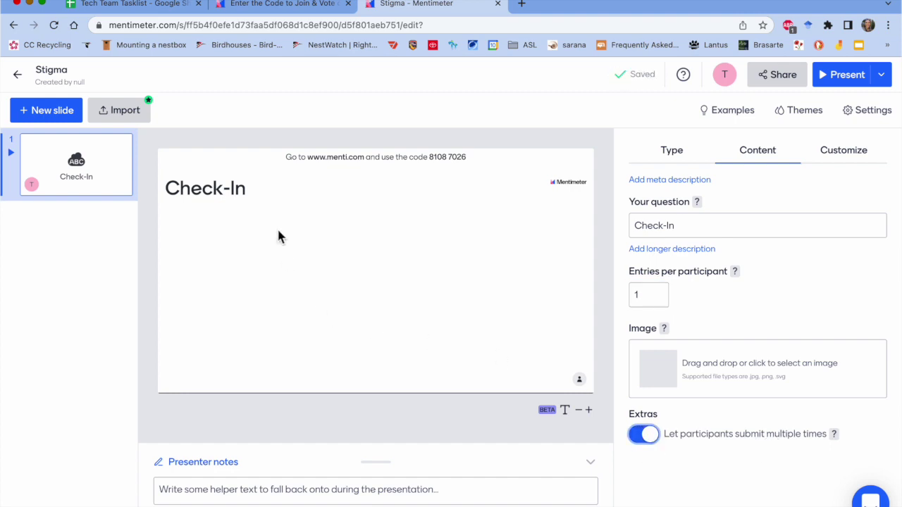
Add a second slide of type Word Cloud with the question Stigma.
click(52, 111)
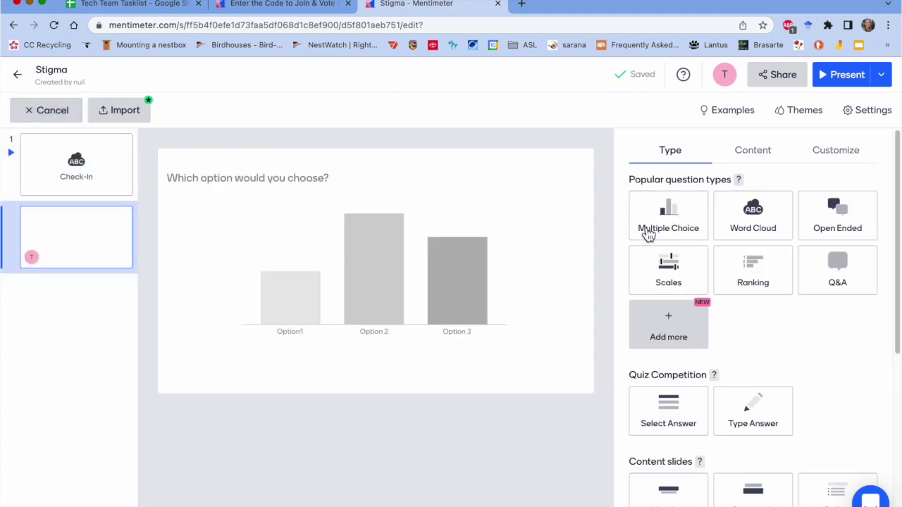
click(747, 222)
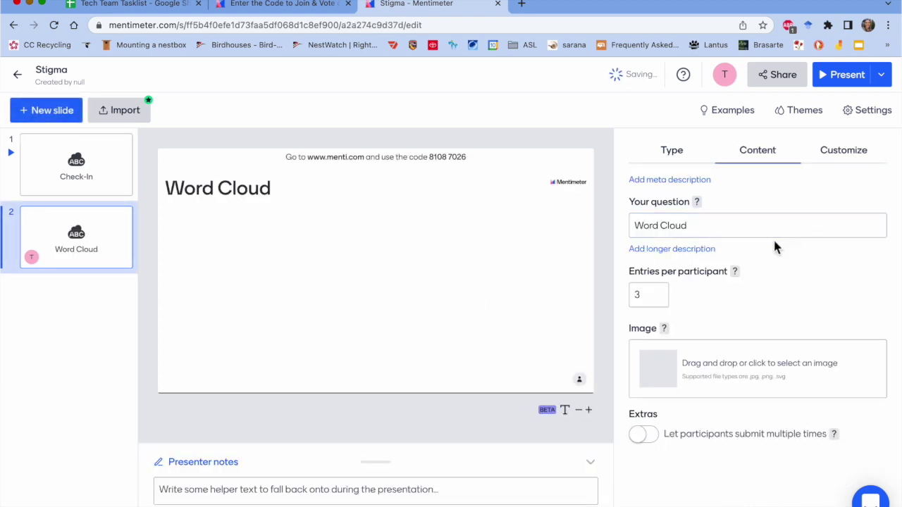
click(770, 232)
text(Stigma)
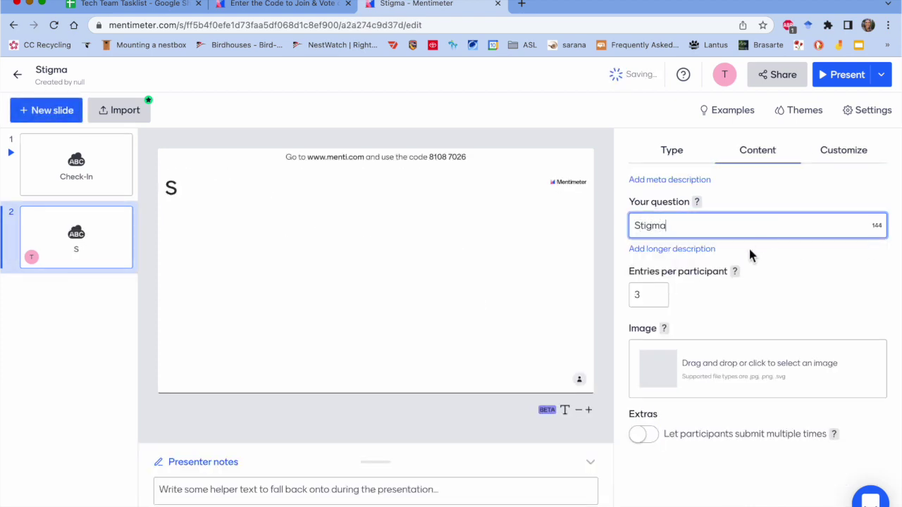
click(501, 239)
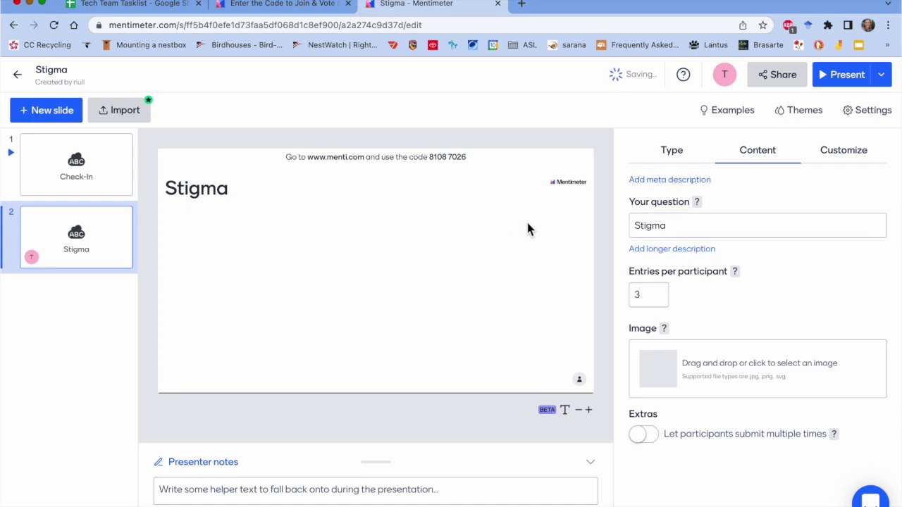
Set the Stigma slide to 1 entry per participant and let participants submit multiple times.
click(658, 298)
click(658, 298)
click(643, 438)
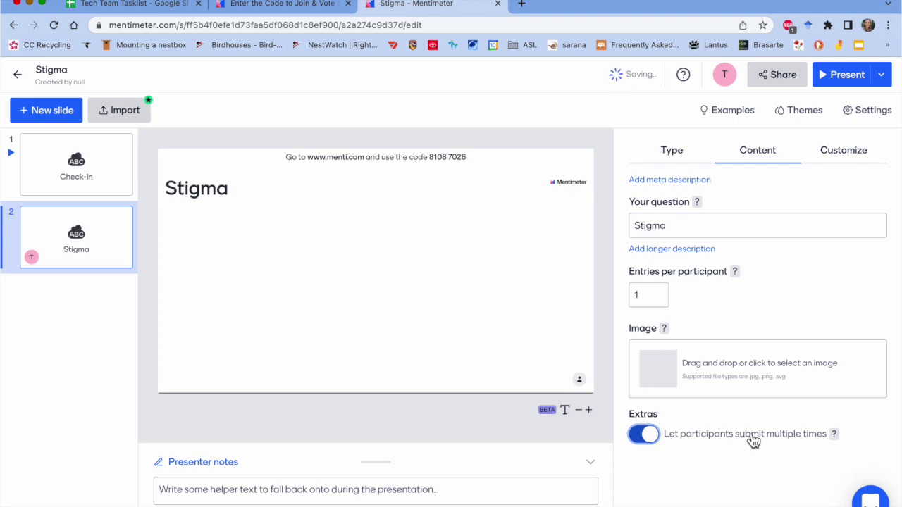
Preview the presentation in full screen from the Check-In slide, and return to the slide editor.
click(101, 177)
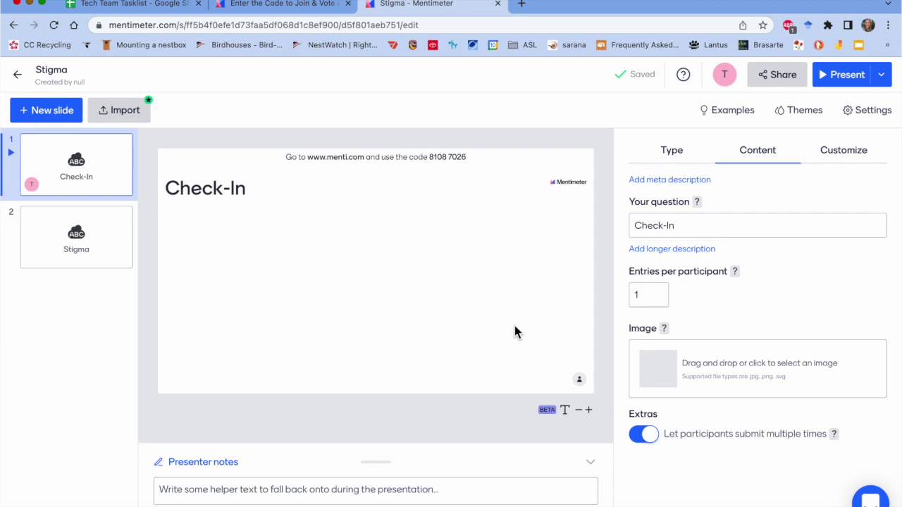
click(839, 85)
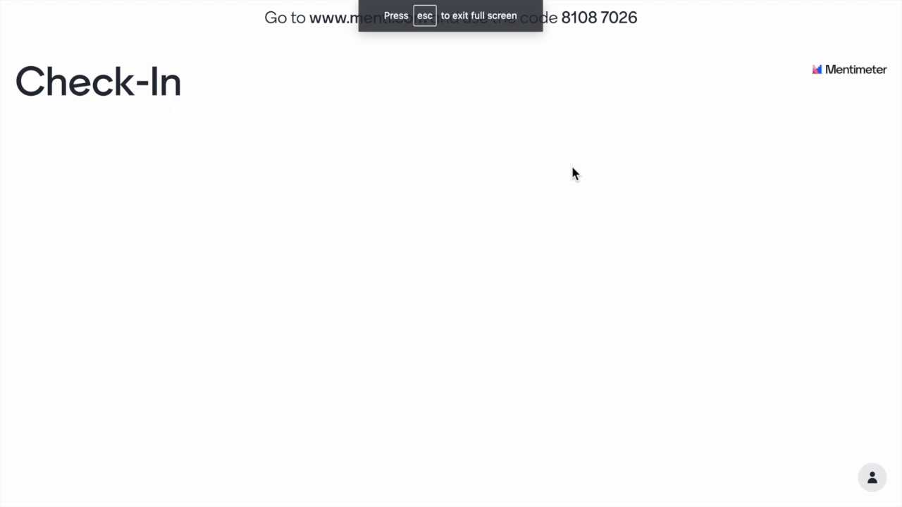
key(Escape)
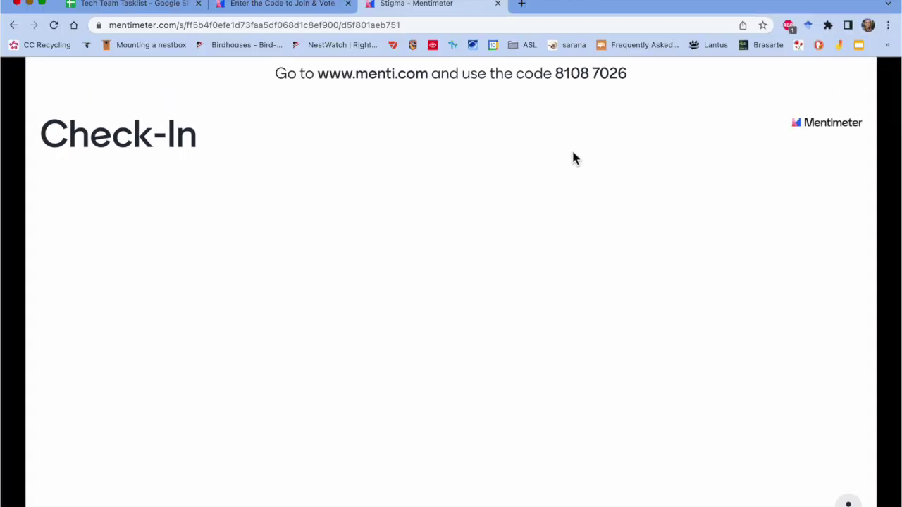
click(13, 25)
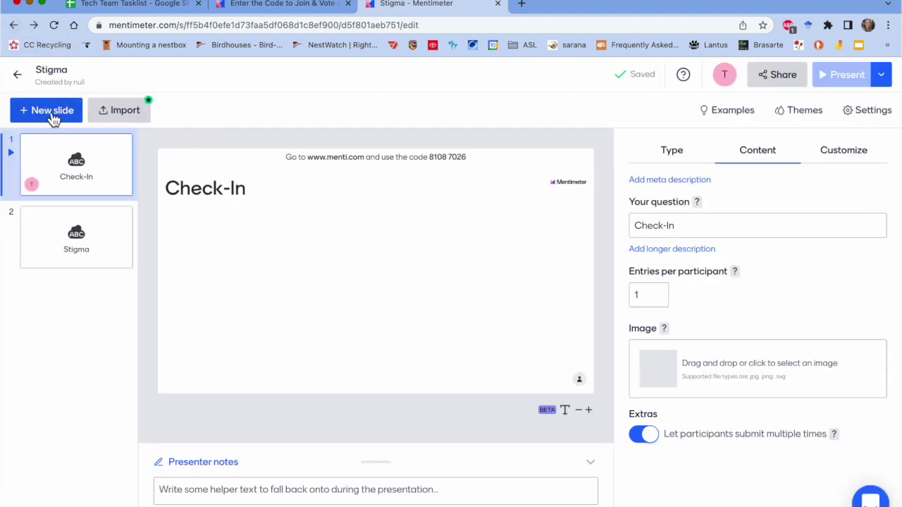
Return to the list of presentations and start presenting Stigma from there.
click(18, 75)
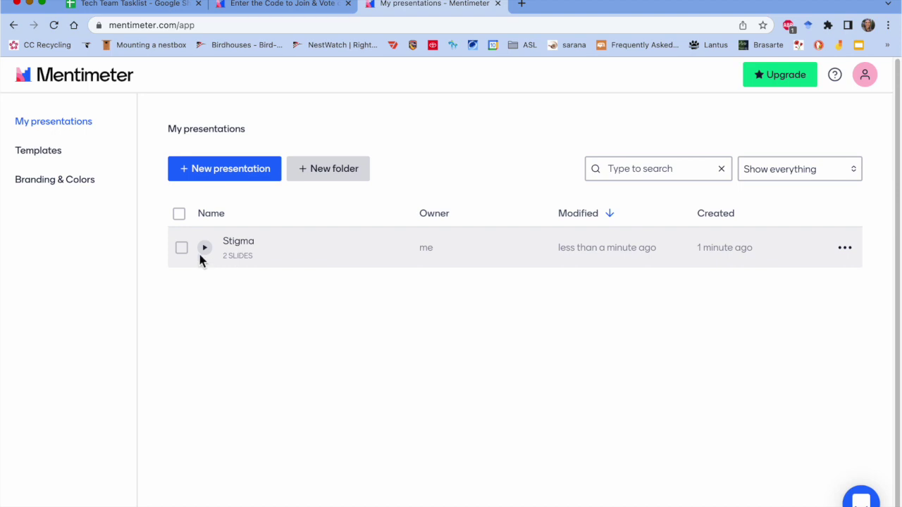
click(203, 252)
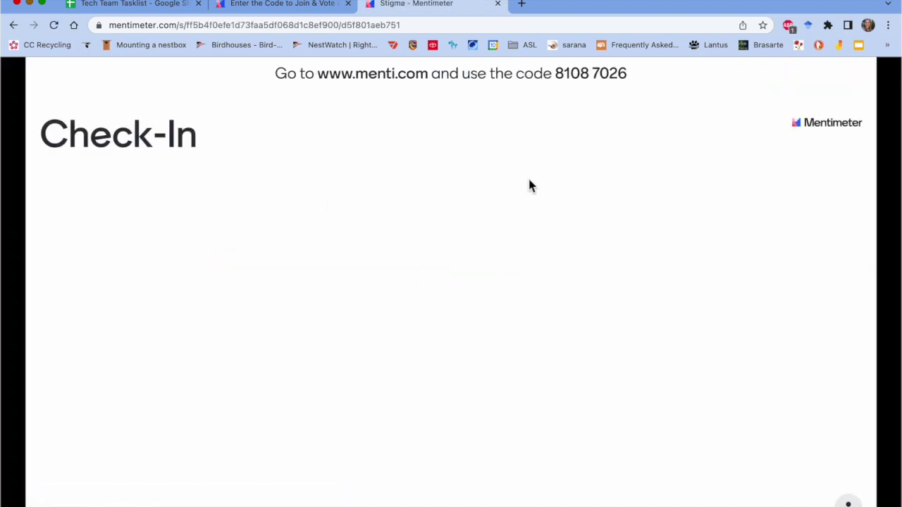
Review the tasklist's Mentimeter links and the code entry page, and return to the running presentation.
click(146, 5)
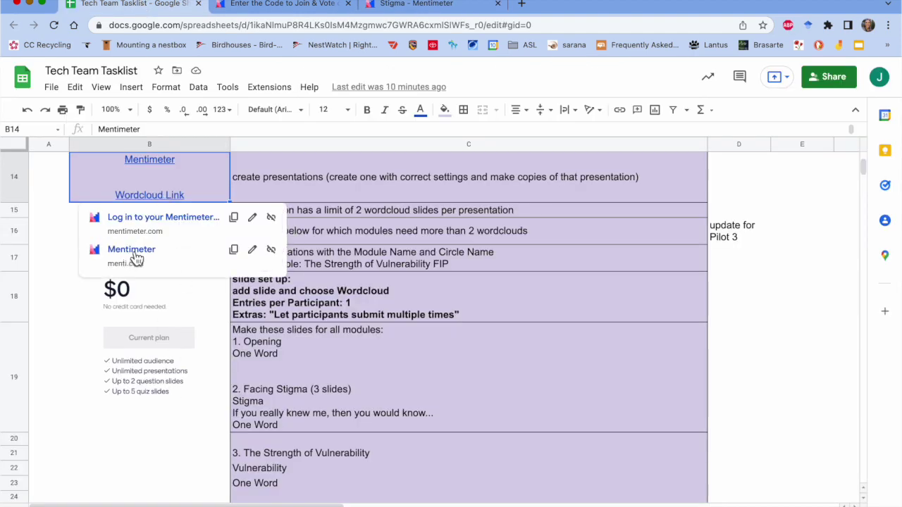
click(300, 13)
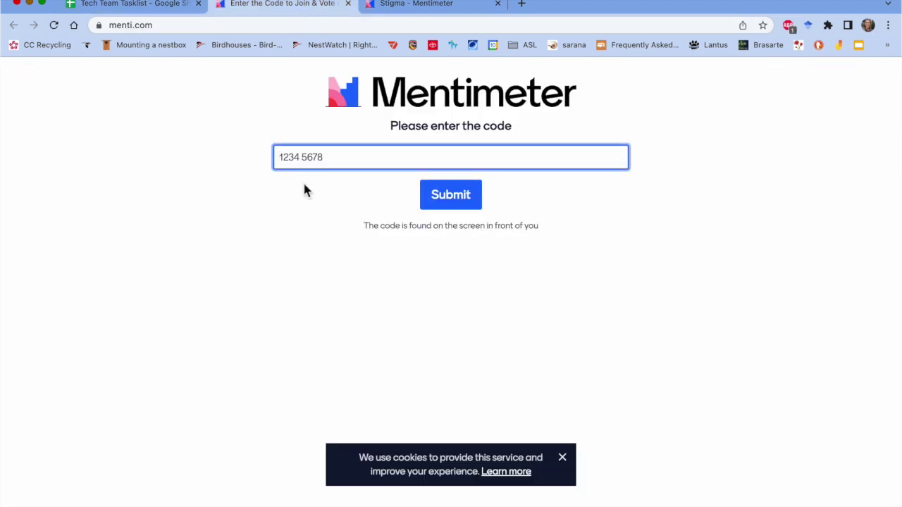
click(413, 7)
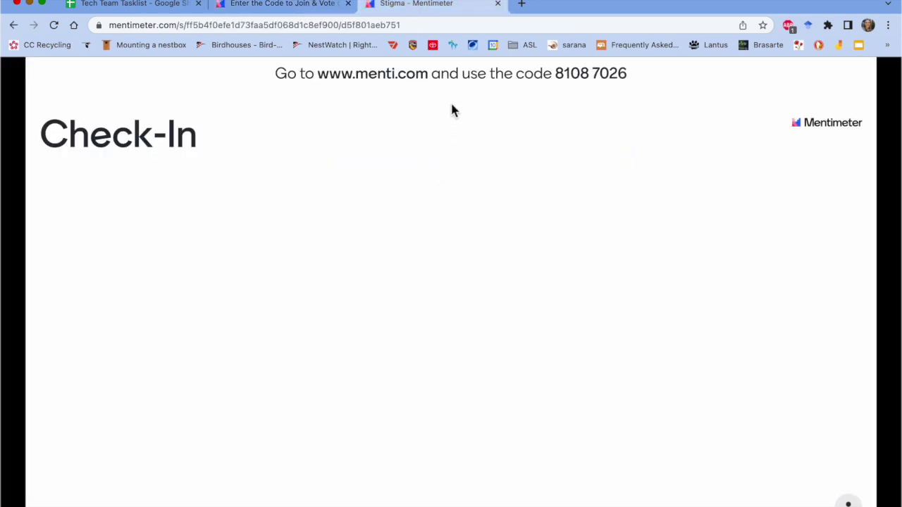
Copy the participant voting link from the Check-In slide and open it in a new browser tab.
mouse_move(466, 88)
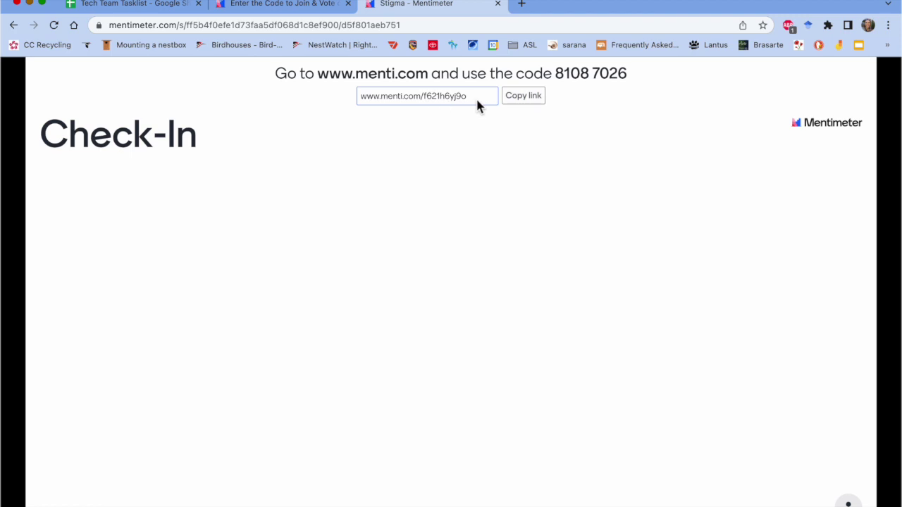
click(526, 104)
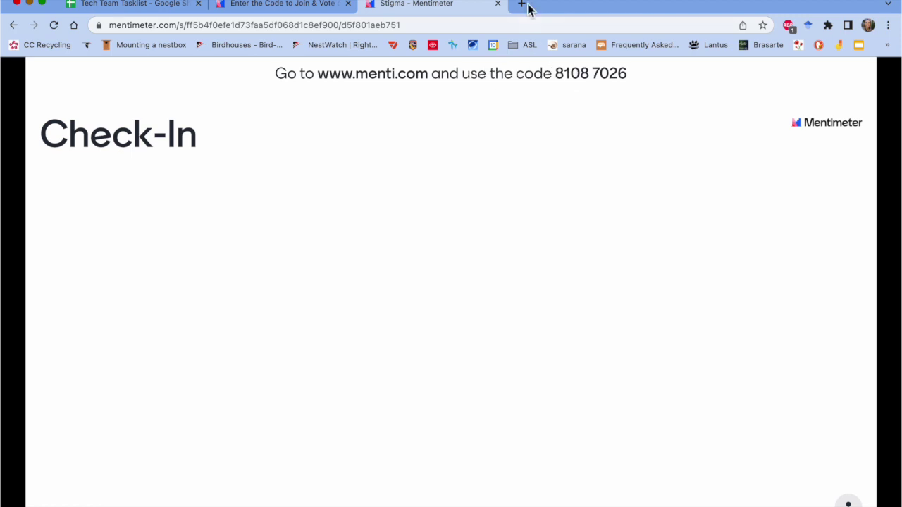
click(522, 4)
key(ctrl+v)
key(Return)
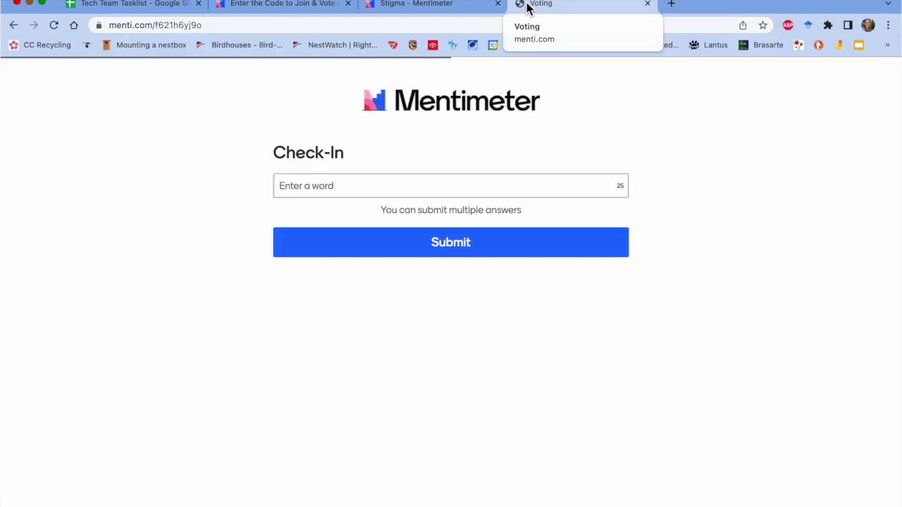
Move the voting page into its own window and shrink the presentation window so both are visible.
drag(527, 7, 589, 2)
drag(12, 1, 351, 141)
click(141, 235)
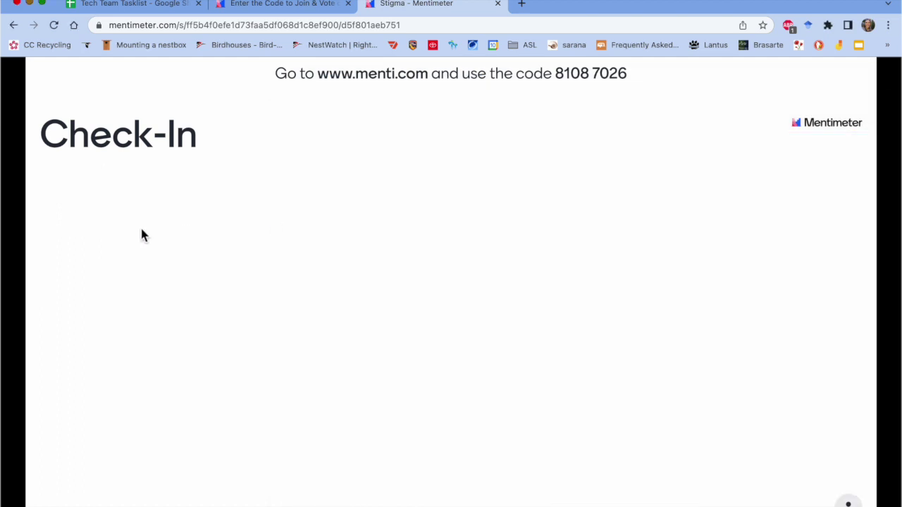
drag(901, 506, 502, 423)
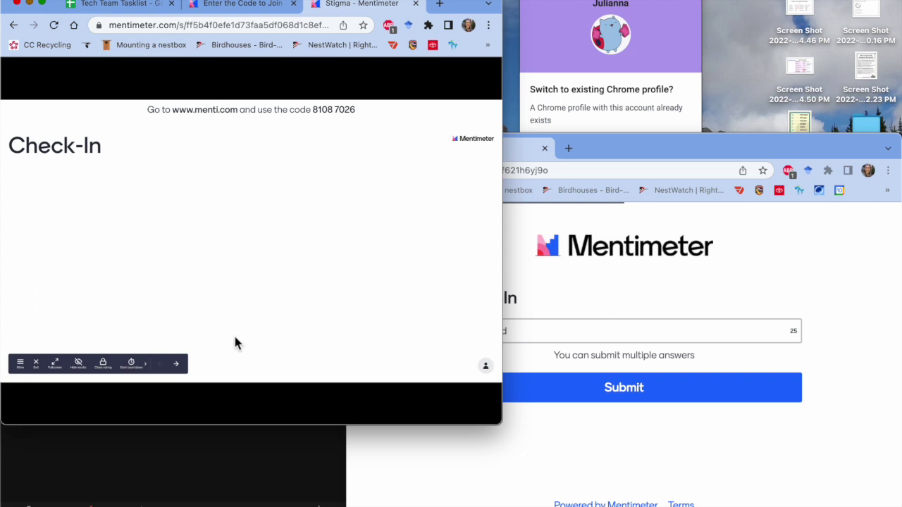
click(671, 323)
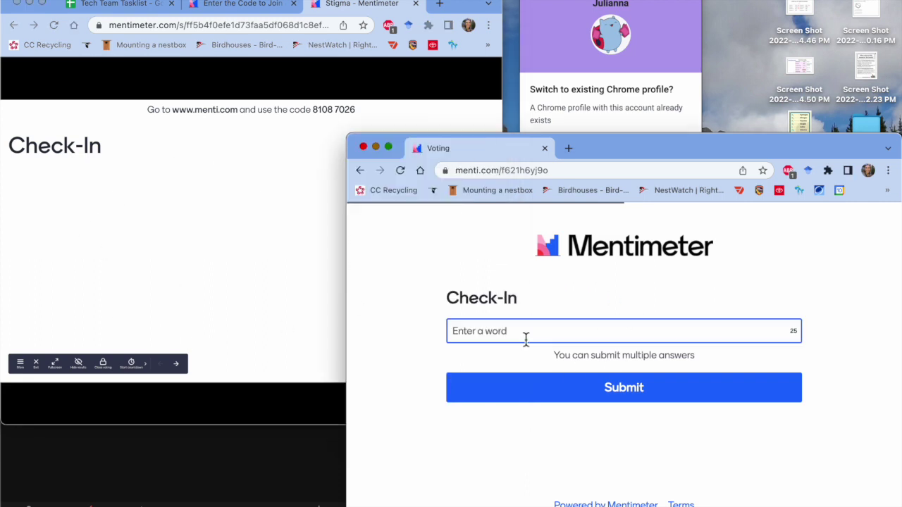
click(594, 326)
Switch to Zoom, turn off the camera, and share only the Chrome window with the Stigma presentation.
click(256, 480)
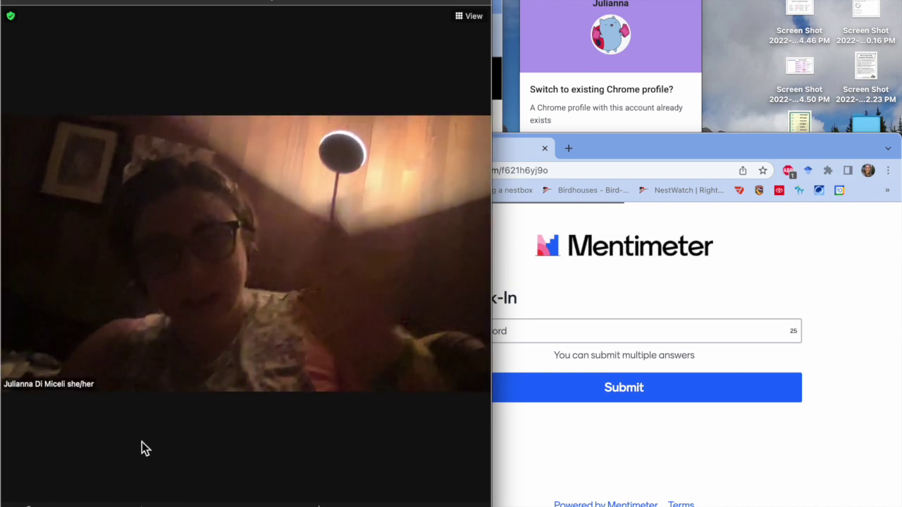
click(75, 499)
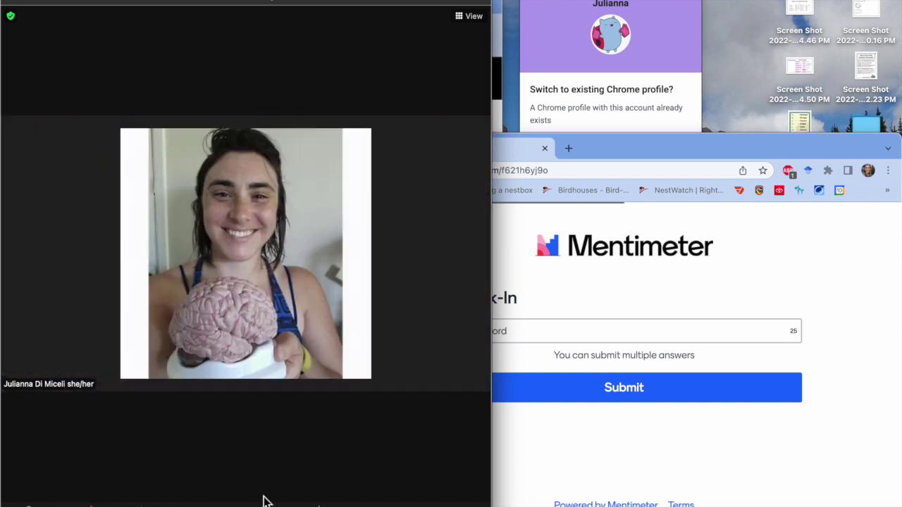
click(260, 500)
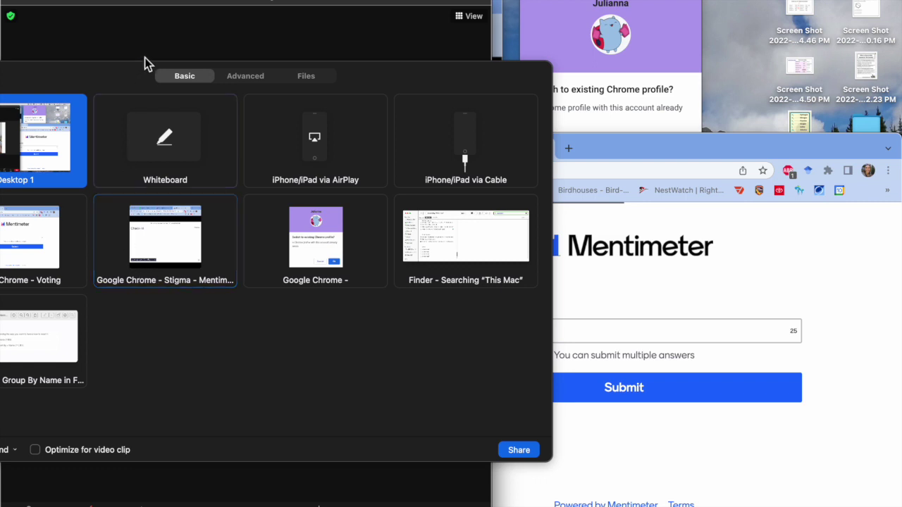
drag(136, 78, 308, 91)
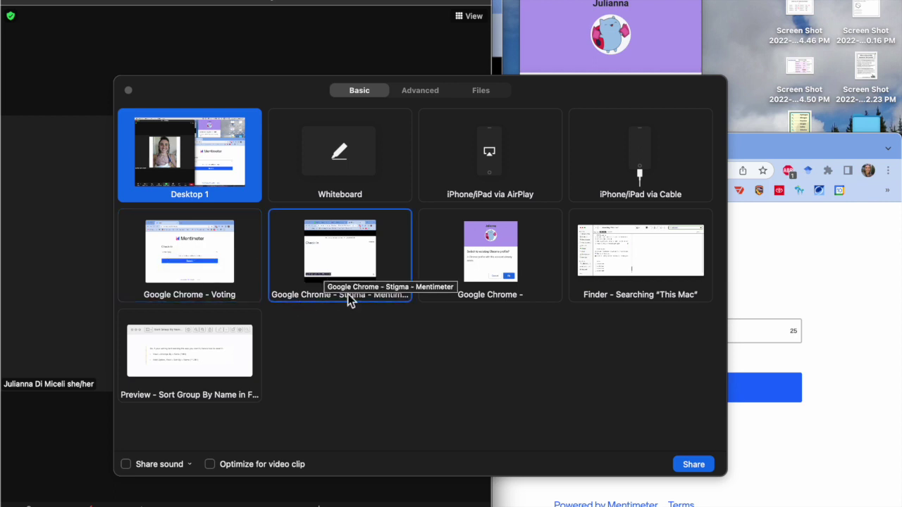
click(339, 256)
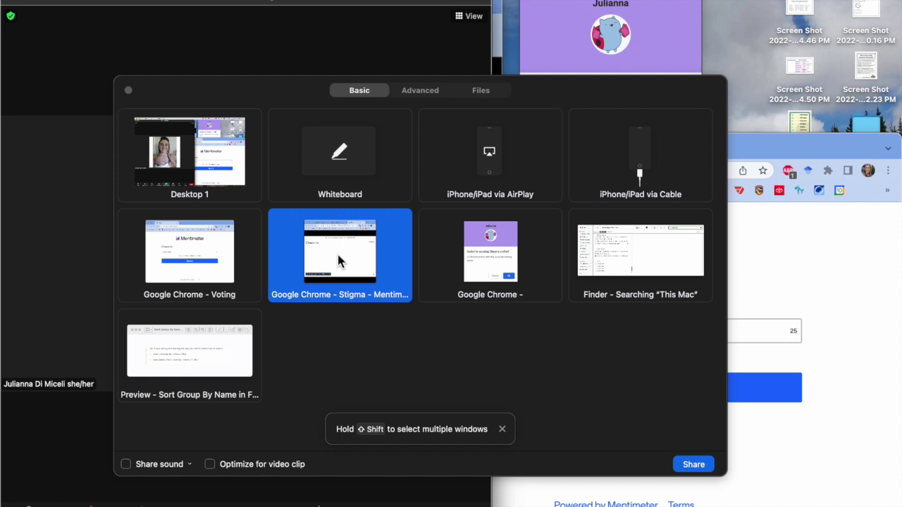
click(695, 464)
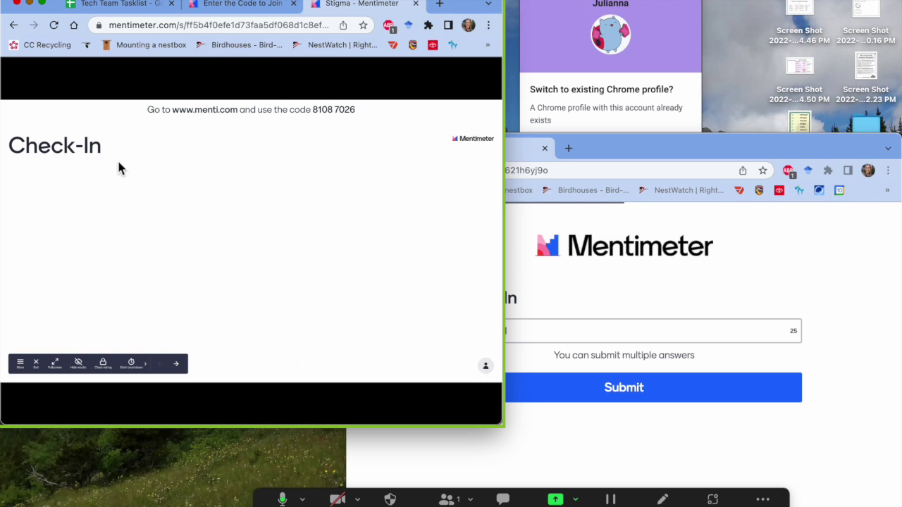
Shrink the shared presentation window further so its Check-In slide stays in view while voting, and activate the voting page's word field.
click(568, 331)
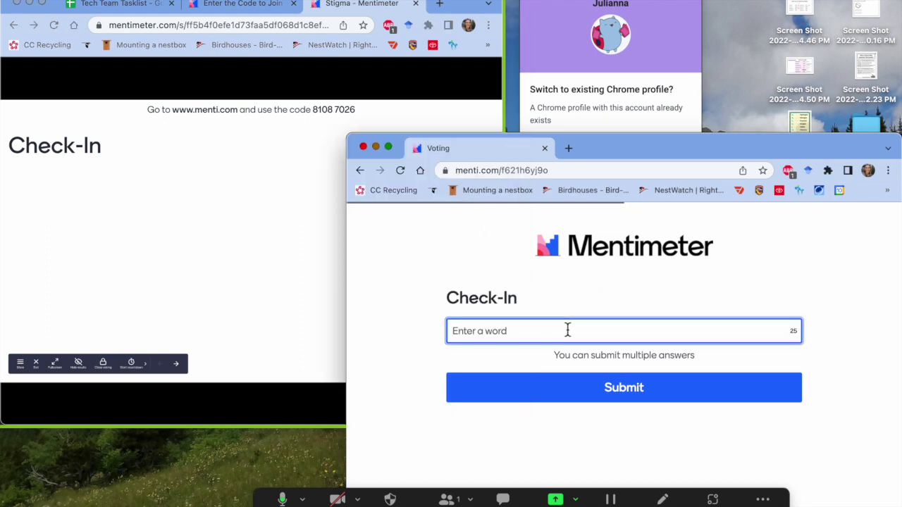
click(277, 267)
drag(502, 429, 445, 254)
click(519, 333)
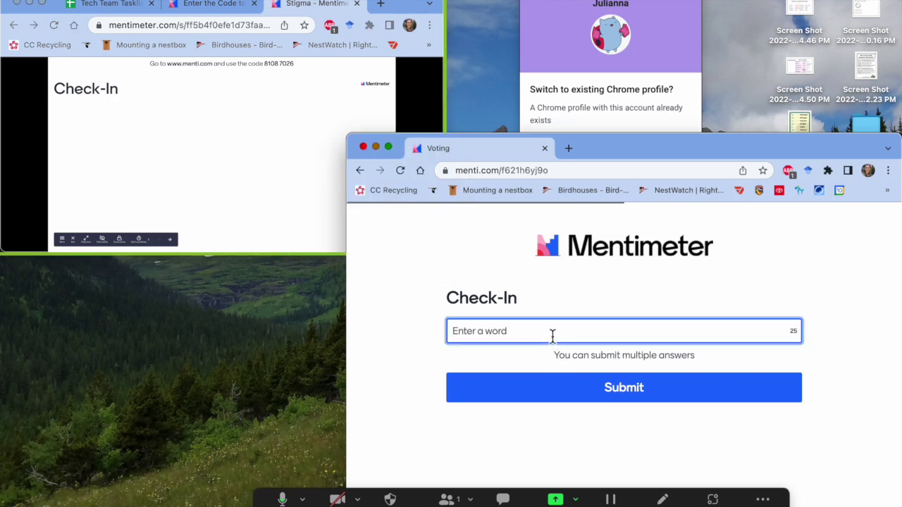
Submit the Check-In answers Tired, Exhausted, thoughtful and excitted one at a time on the voting page.
text(Tired)
key(Return)
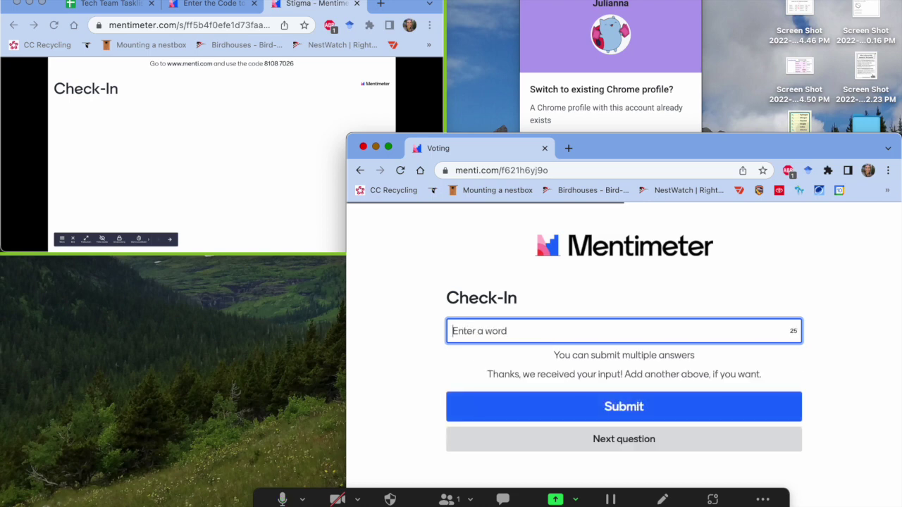
text(Exhausted)
key(Return)
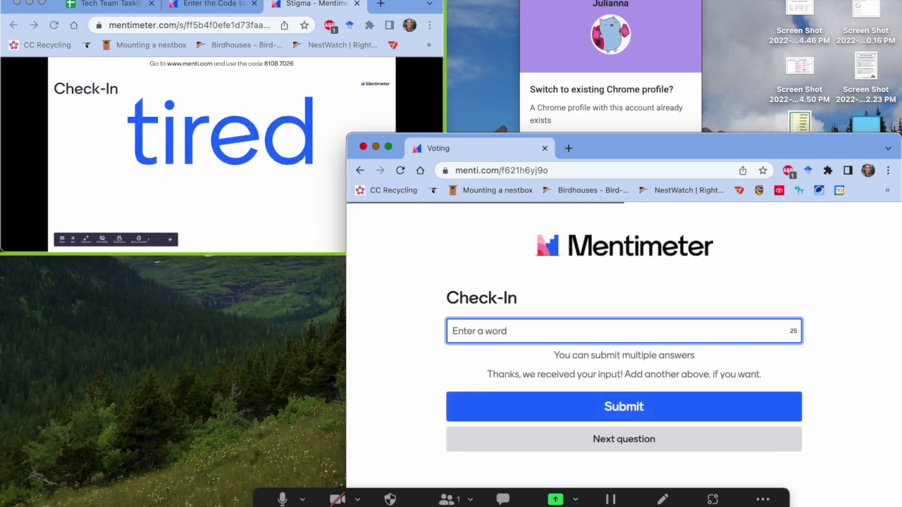
text(thoughtful)
key(Return)
text(excited)
key(Return)
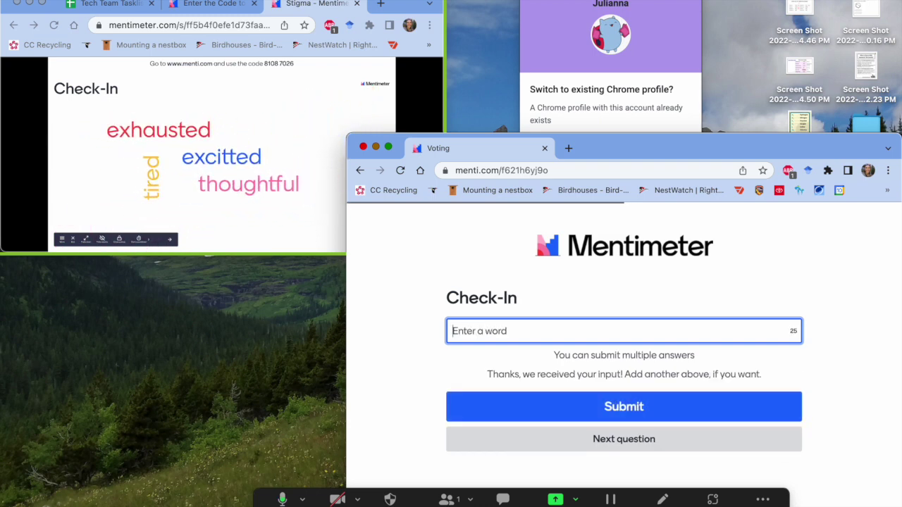
Submit tired again, happy once, and hungry twice as further Check-In answers.
text(tired)
key(Return)
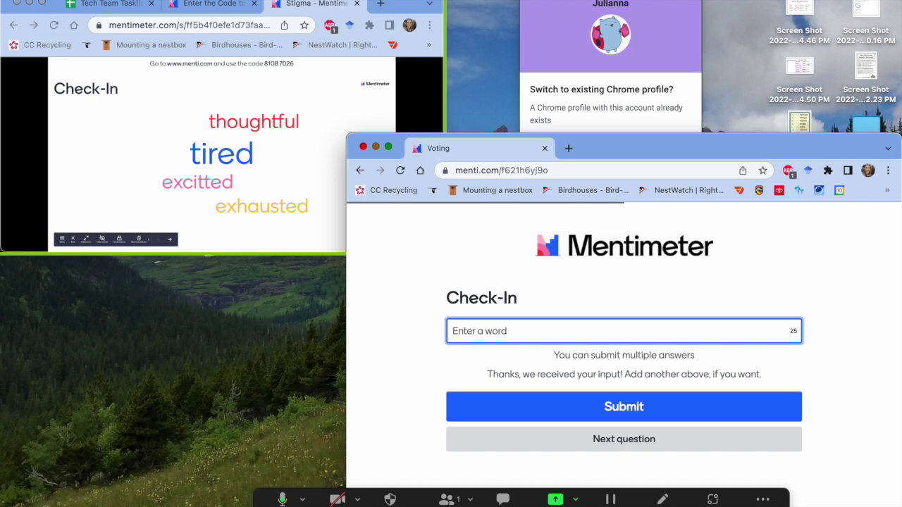
text(eappy)
key(Return)
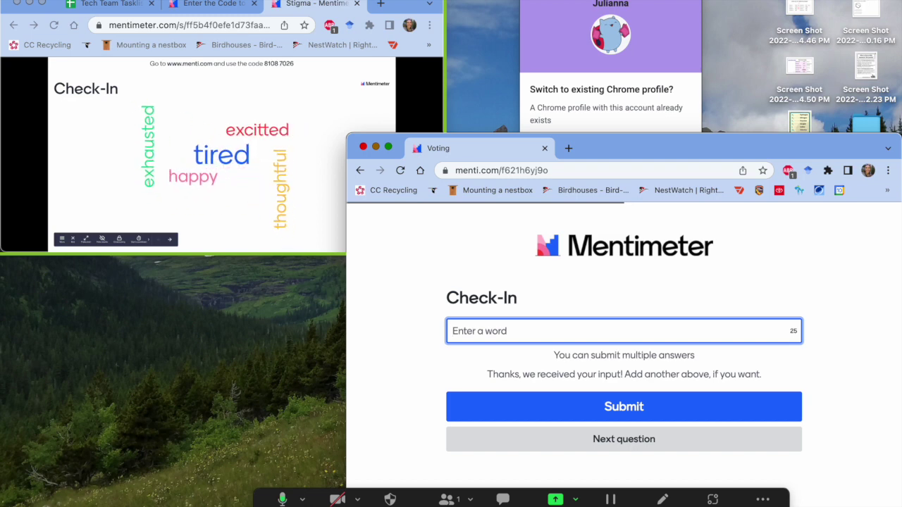
text(hungry)
key(Return)
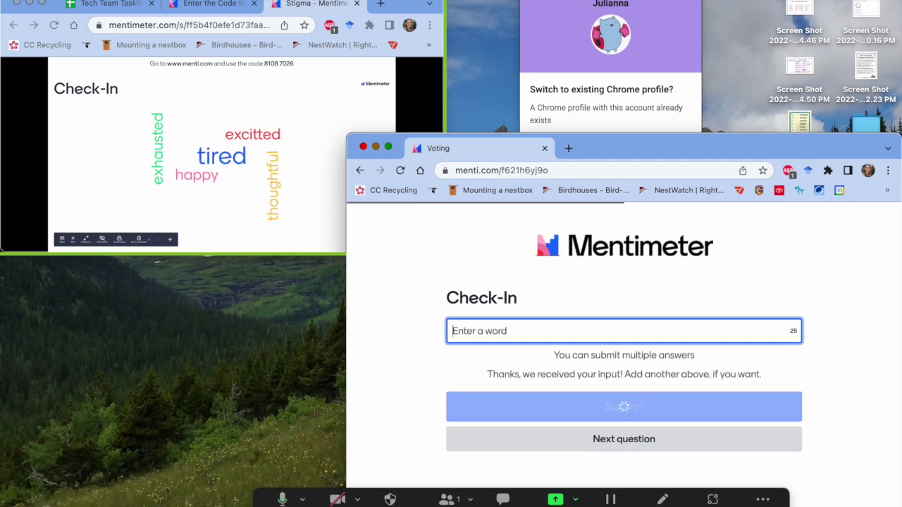
text(hungry)
key(Return)
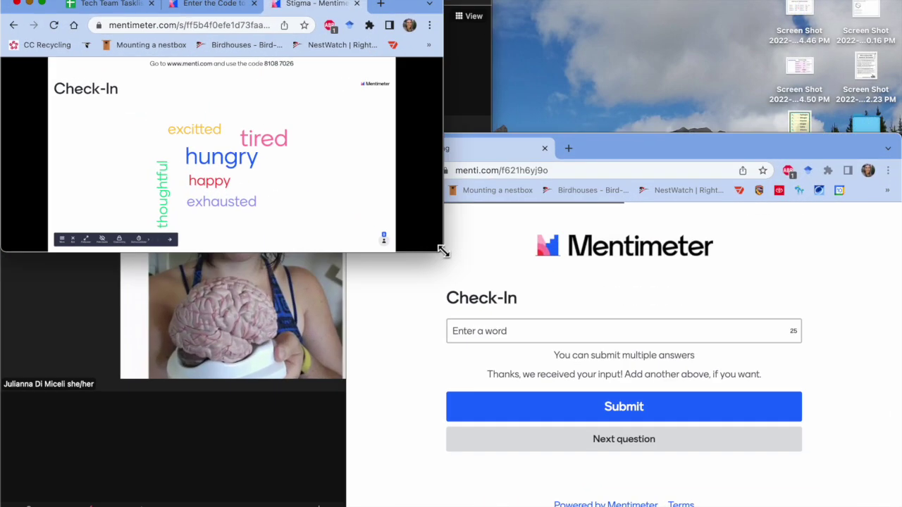
Enlarge the presentation window to show the word cloud and advance from Check-In to the Stigma slide.
drag(443, 247, 697, 506)
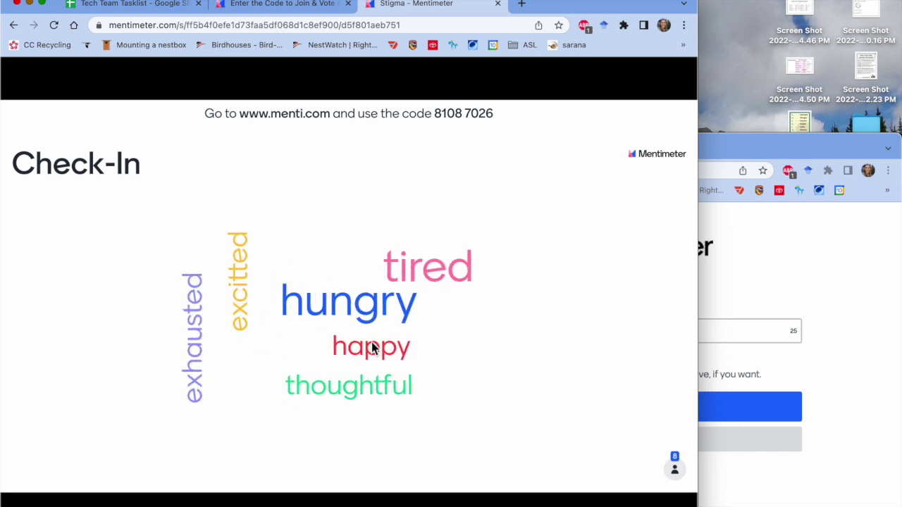
key(Right)
mouse_move(139, 493)
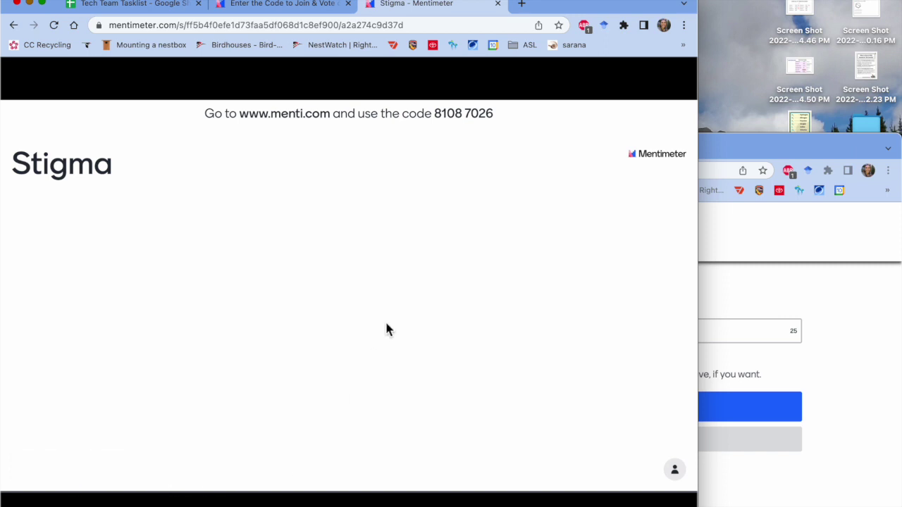
key(Right)
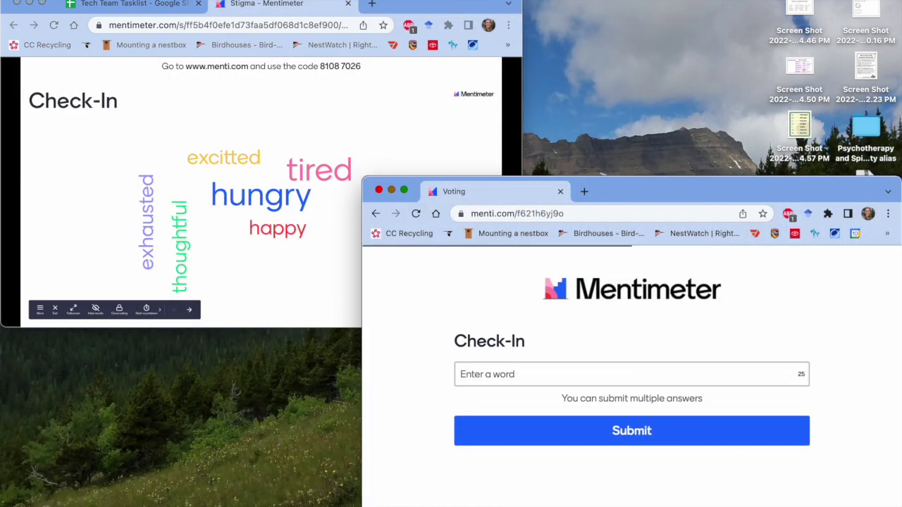
Advance the presentation from Check-In to Stigma and bring the participant voting page to the presenter's slide.
click(352, 107)
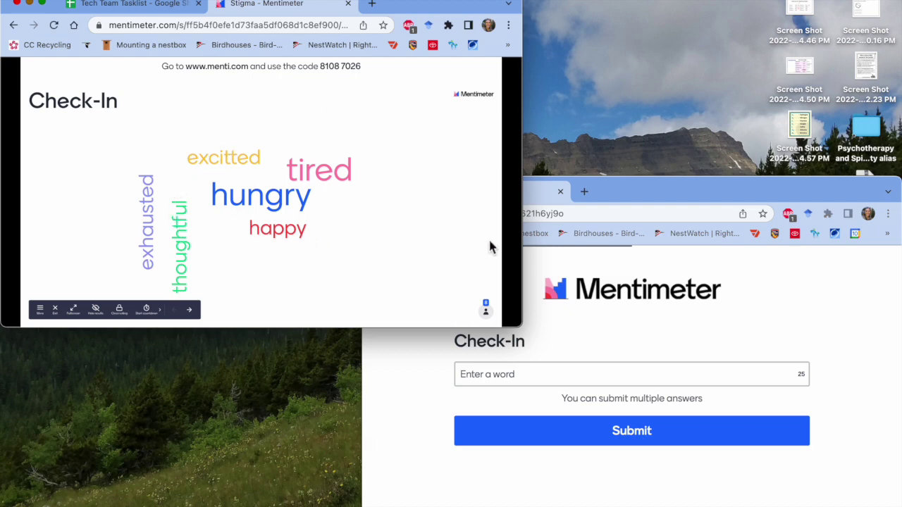
key(Right)
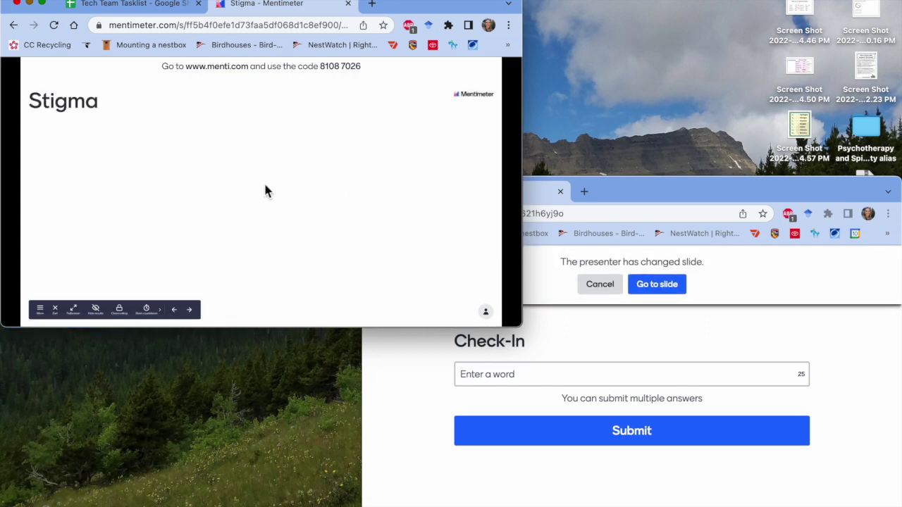
click(672, 193)
click(515, 376)
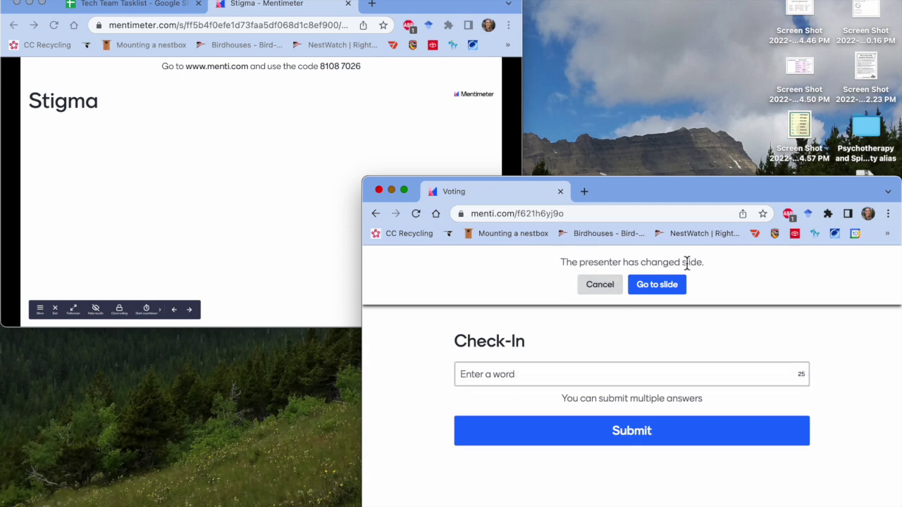
click(657, 284)
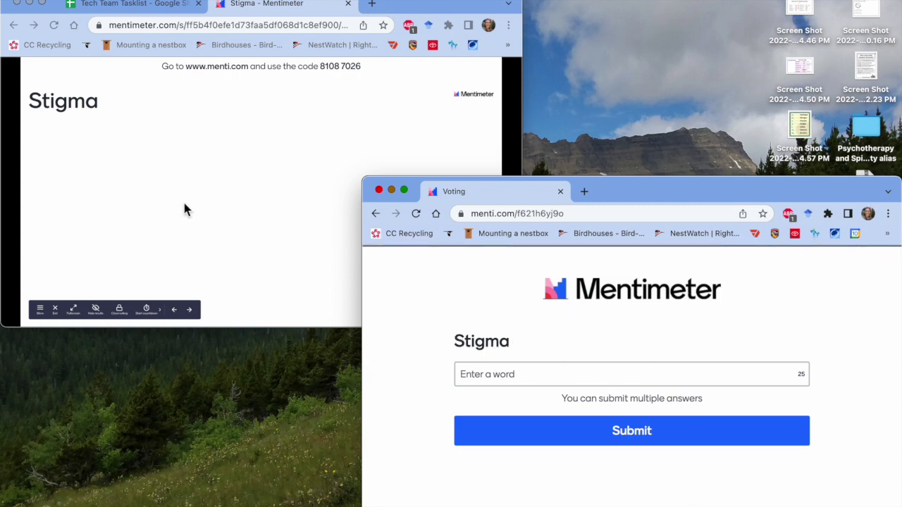
Compare the Stigma slide with its voting page, and return the presentation to the Check-In slide.
click(285, 217)
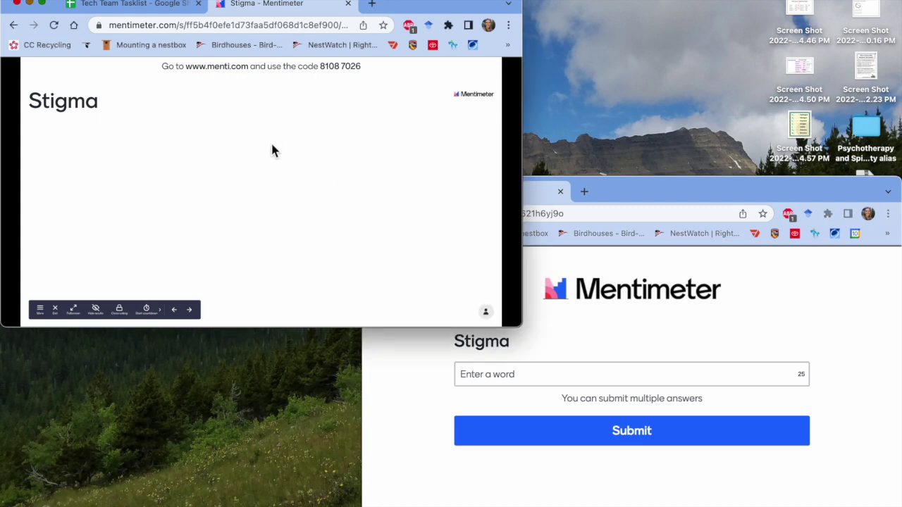
click(541, 375)
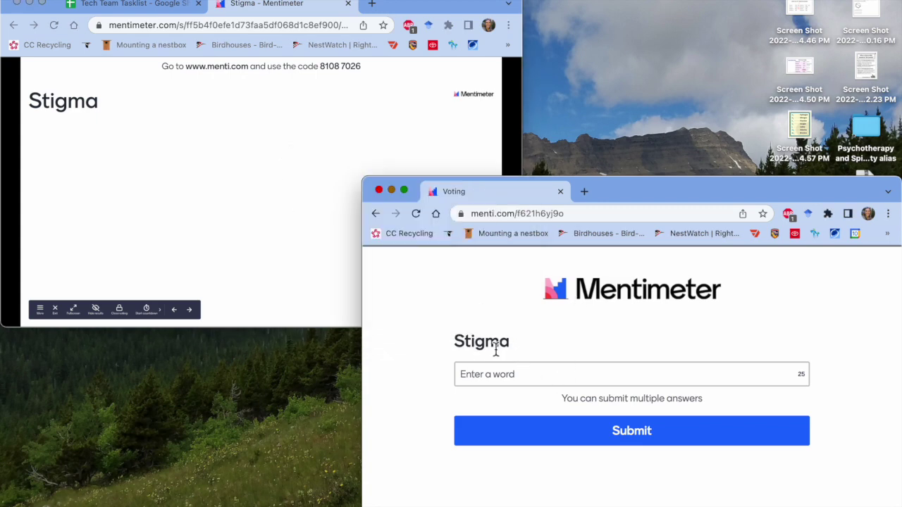
click(284, 217)
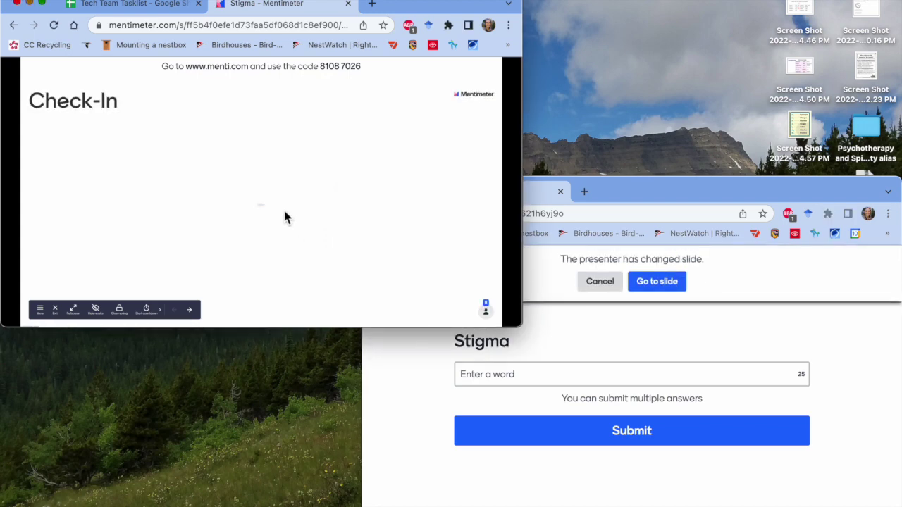